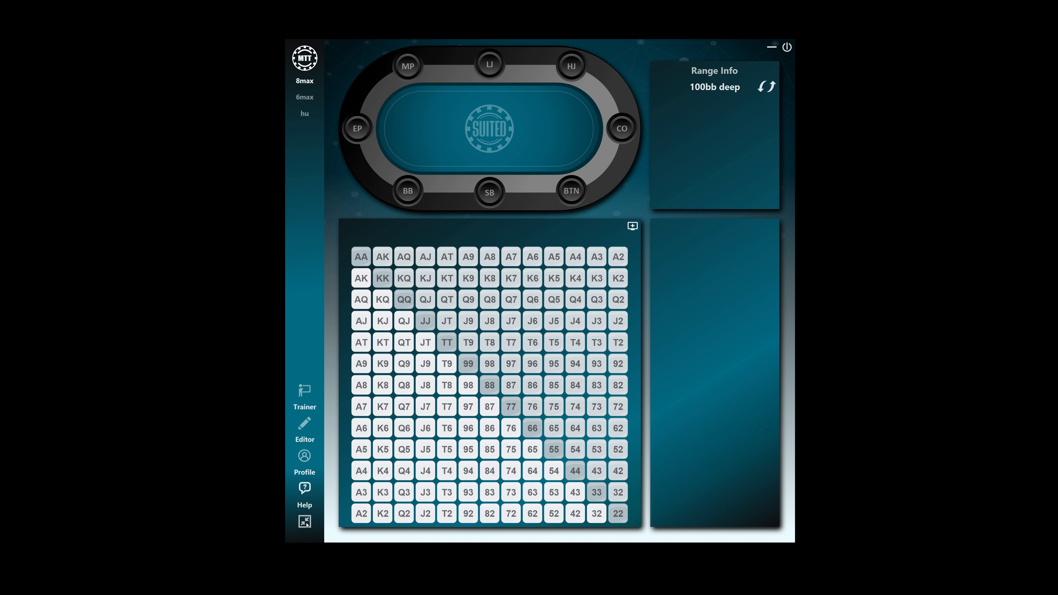
Collapse the window to its sidebar and move it aside, restoring it to full size at a new place.
left_click(305, 522)
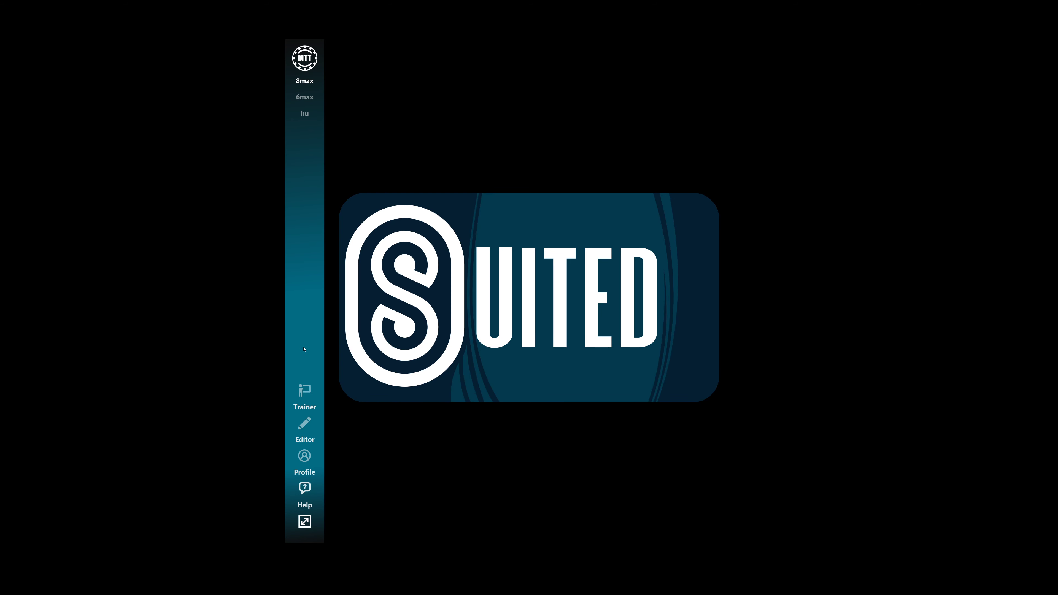
left_click_drag(302, 314, 186, 299)
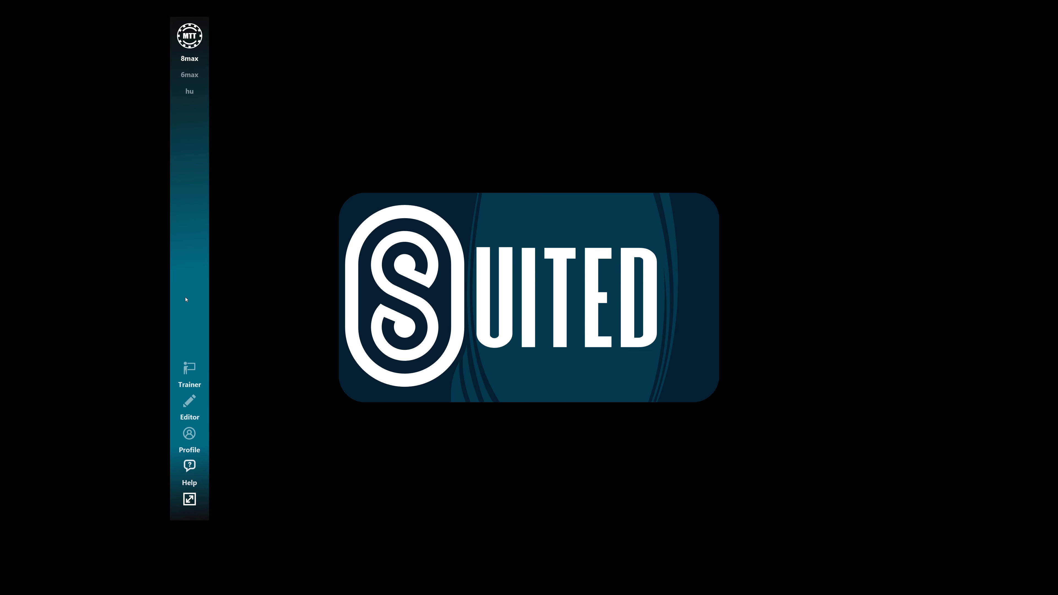
left_click(189, 499)
left_click_drag(186, 239, 244, 259)
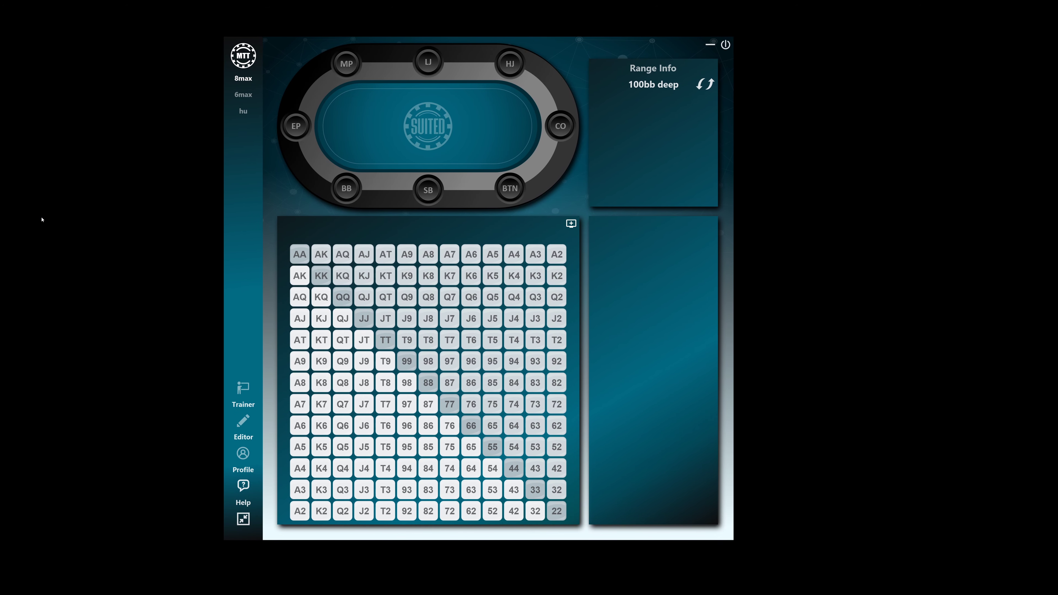
Open a second range window and arrange it beside the main 8max window without overlap.
left_click(571, 223)
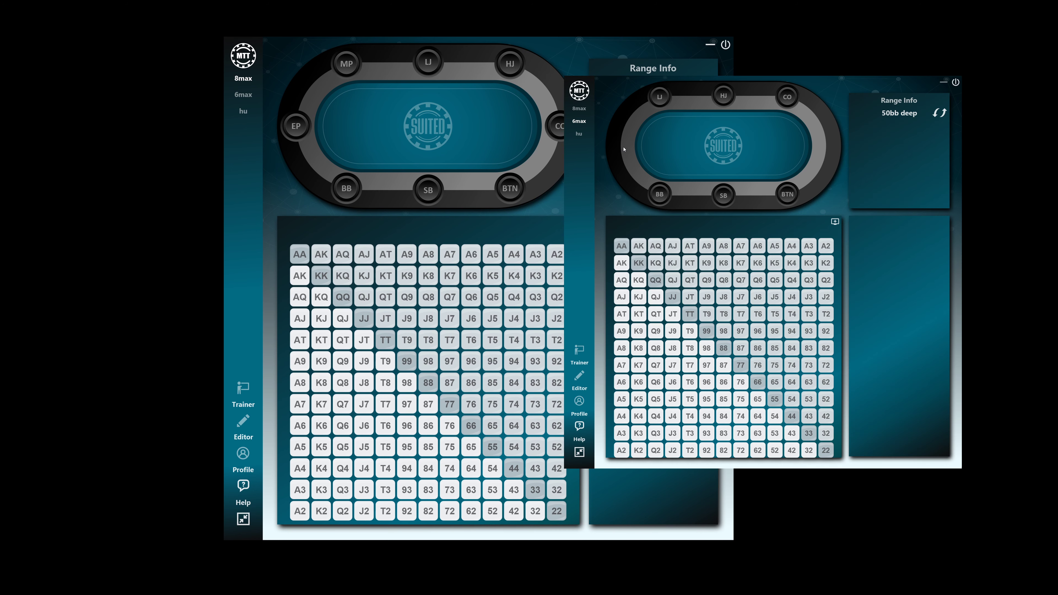
left_click_drag(589, 143, 465, 147)
left_click_drag(699, 162, 740, 132)
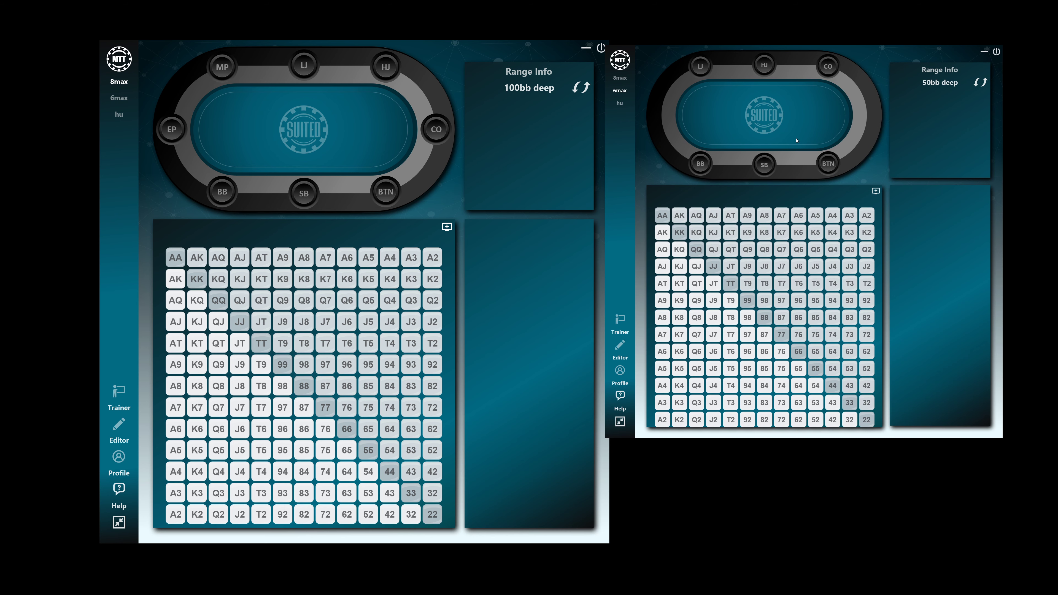
left_click_drag(845, 117, 860, 141)
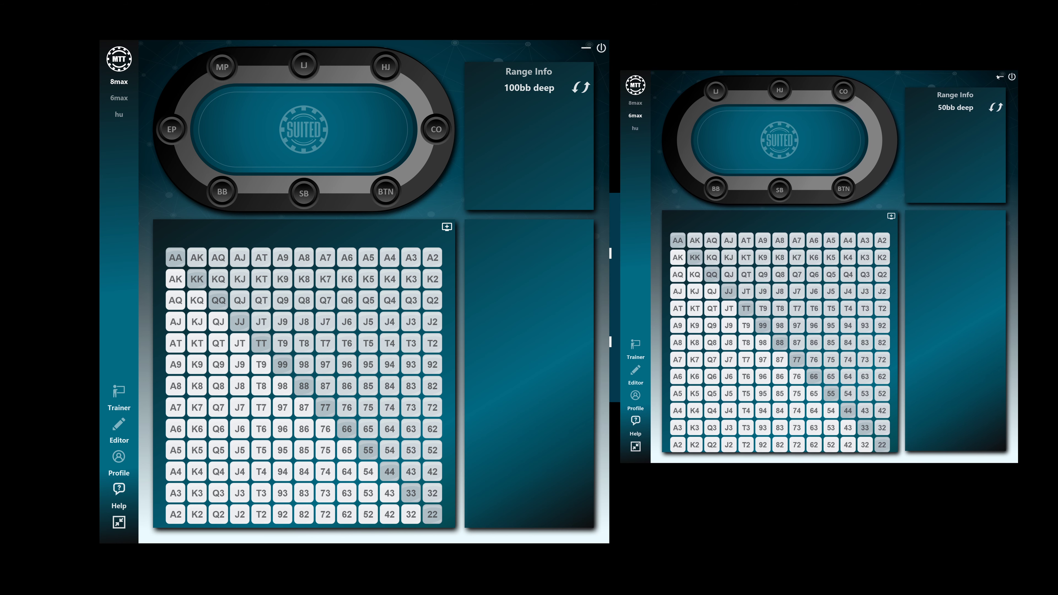
Minimize the second window showing 6max 50bb ranges and recentre the main 8max window.
left_click(999, 77)
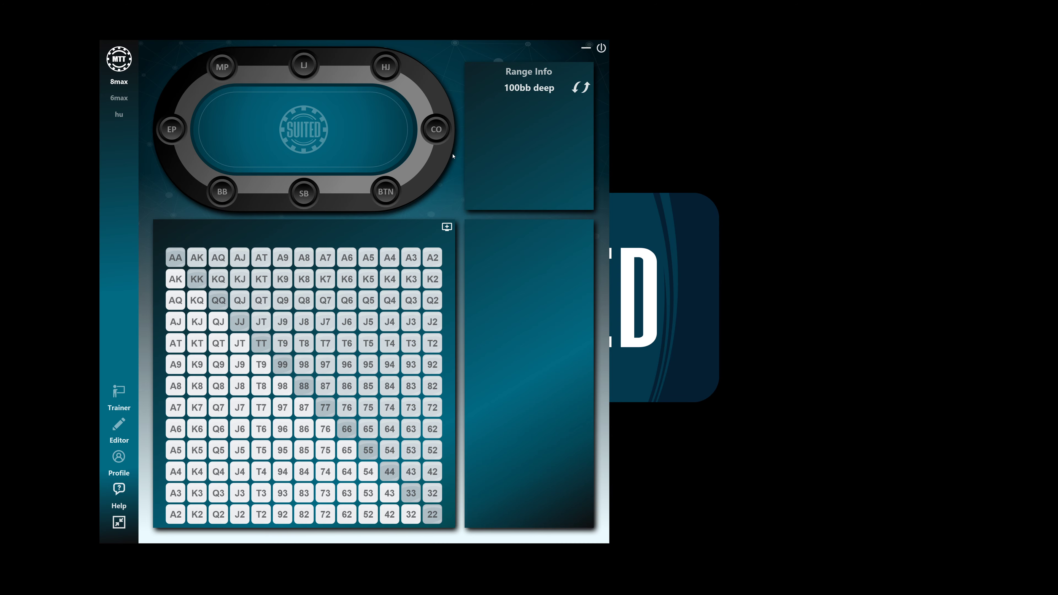
left_click_drag(323, 159, 524, 169)
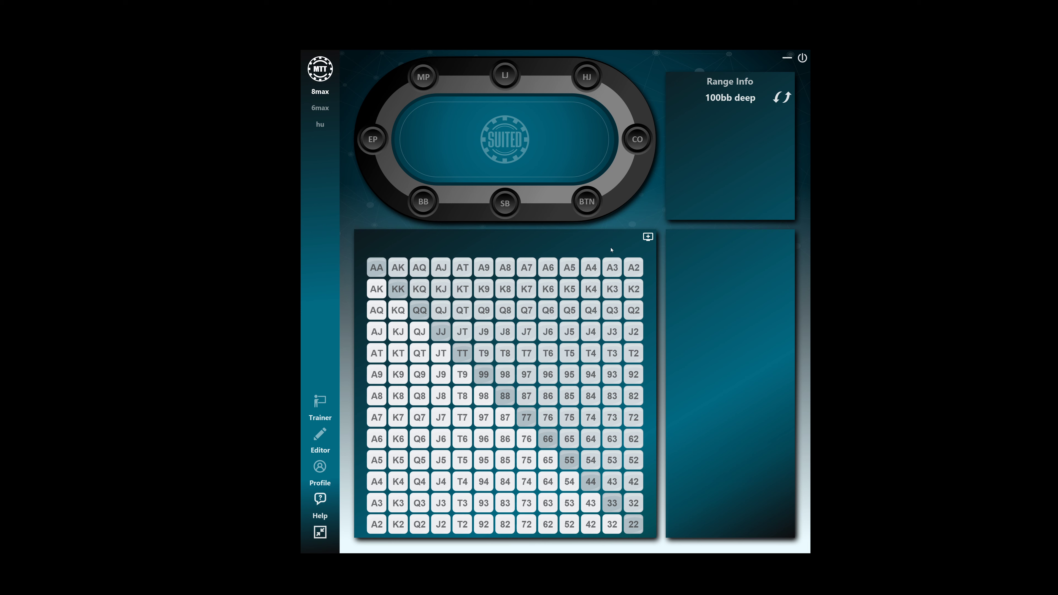
Show the BTN range against an EP raise at 100bb and view the other actions available for EP.
left_click(587, 201)
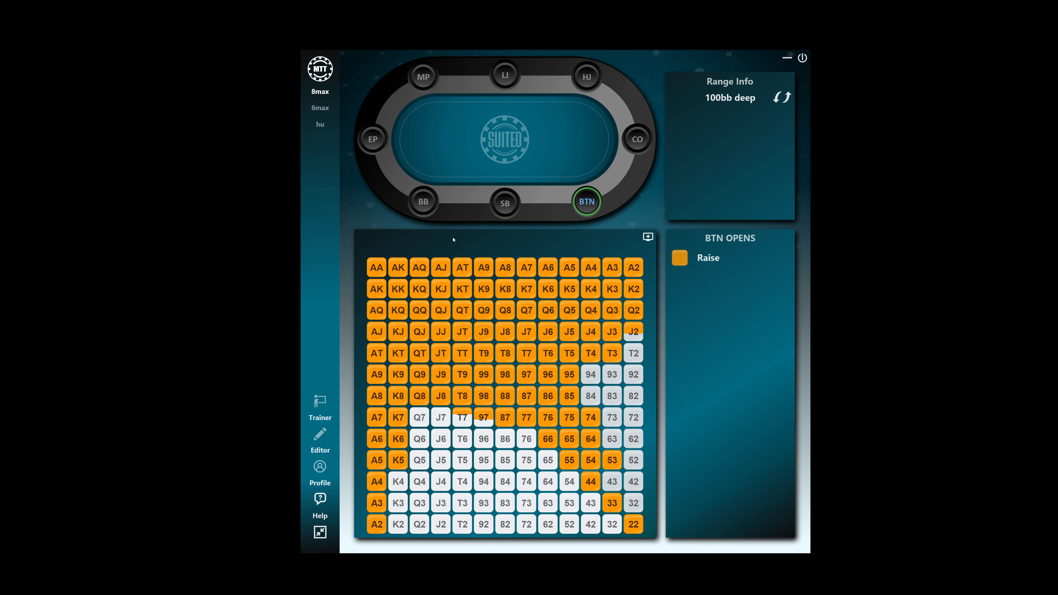
left_click(373, 141)
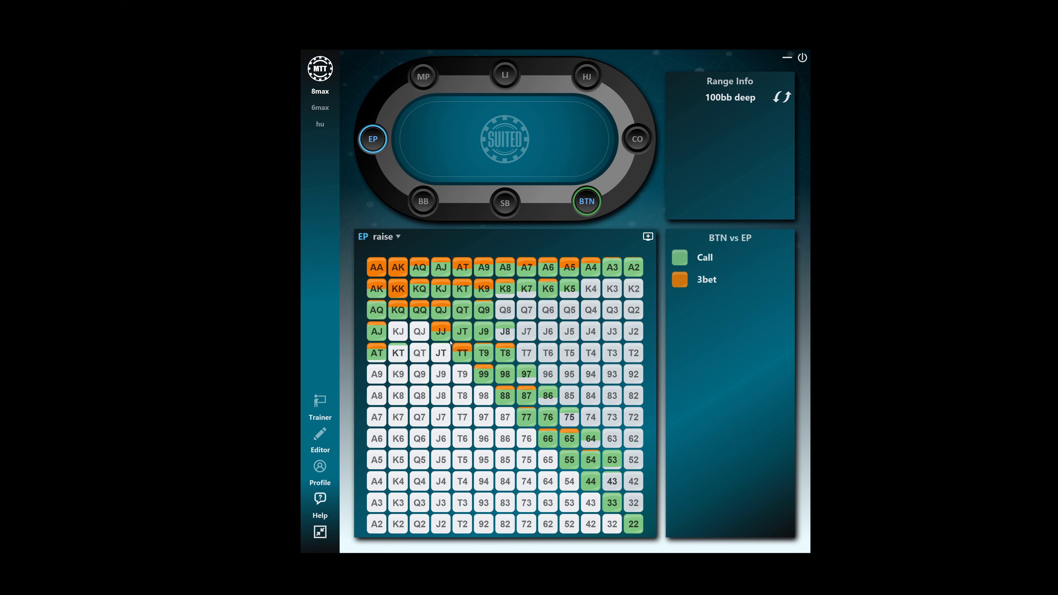
left_click(393, 238)
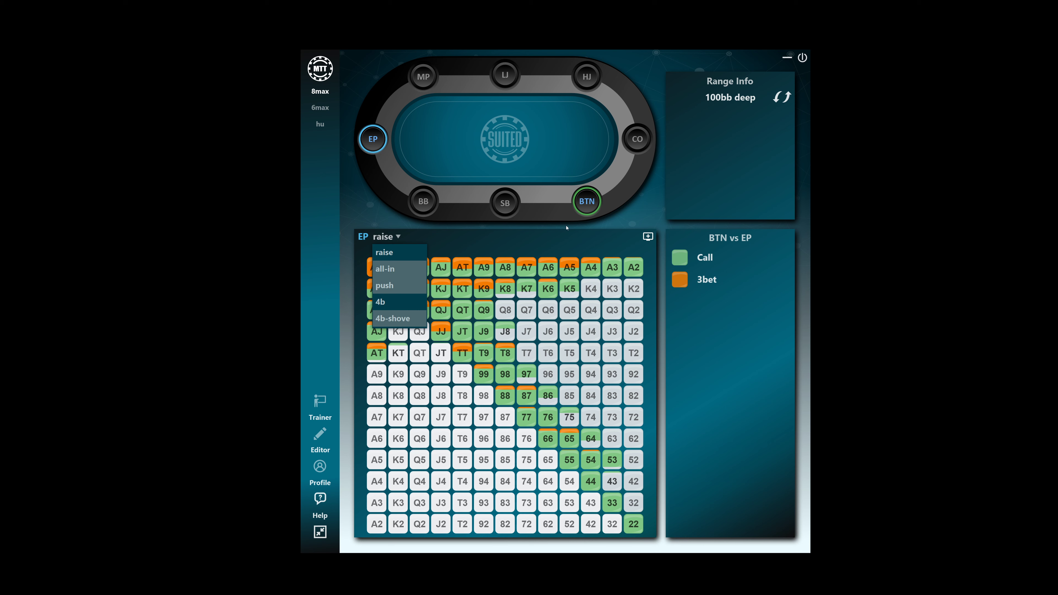
left_click(465, 241)
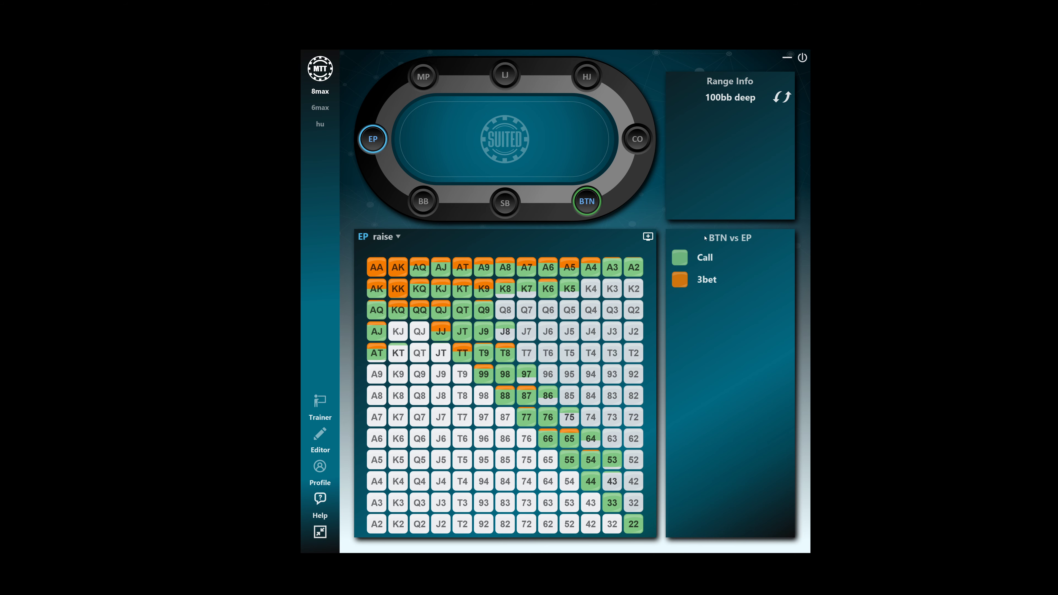
Isolate individual actions such as 3bet in the BTN vs EP range and restore the full range.
mouse_move(701, 283)
left_click(706, 279)
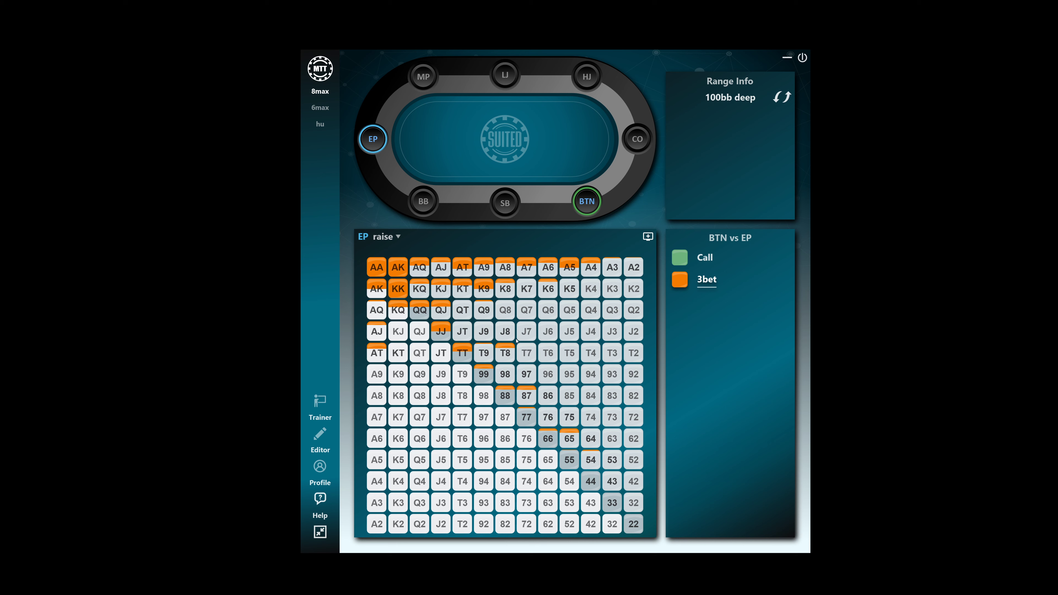
left_click(706, 282)
left_click(705, 281)
left_click(705, 256)
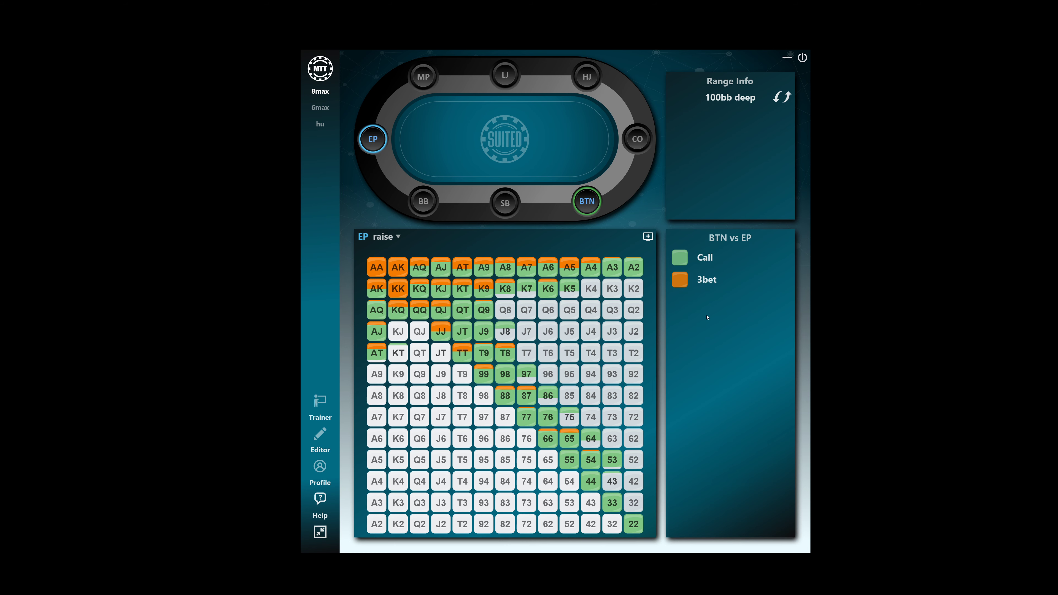
left_click(707, 280)
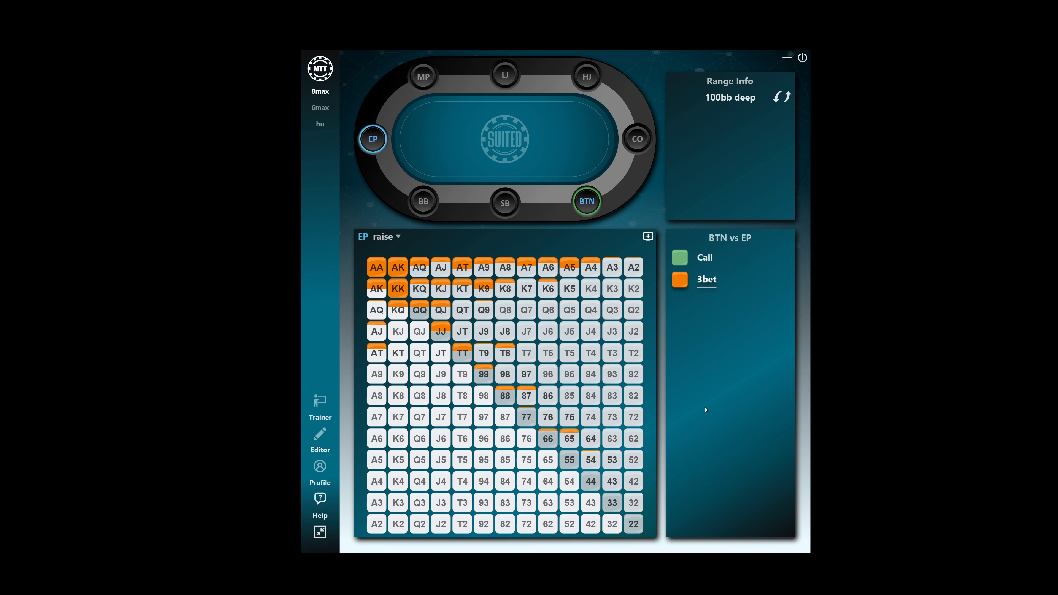
left_click(715, 331)
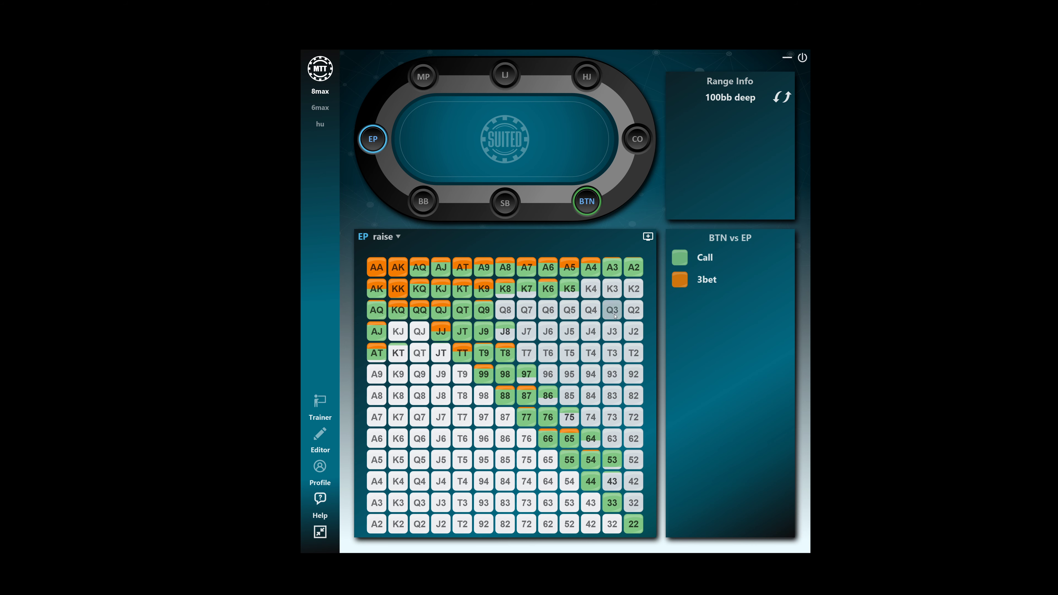
Clear the spot and show the BTN opening range, comparing the 80bb depth with 100bb.
left_click(657, 323)
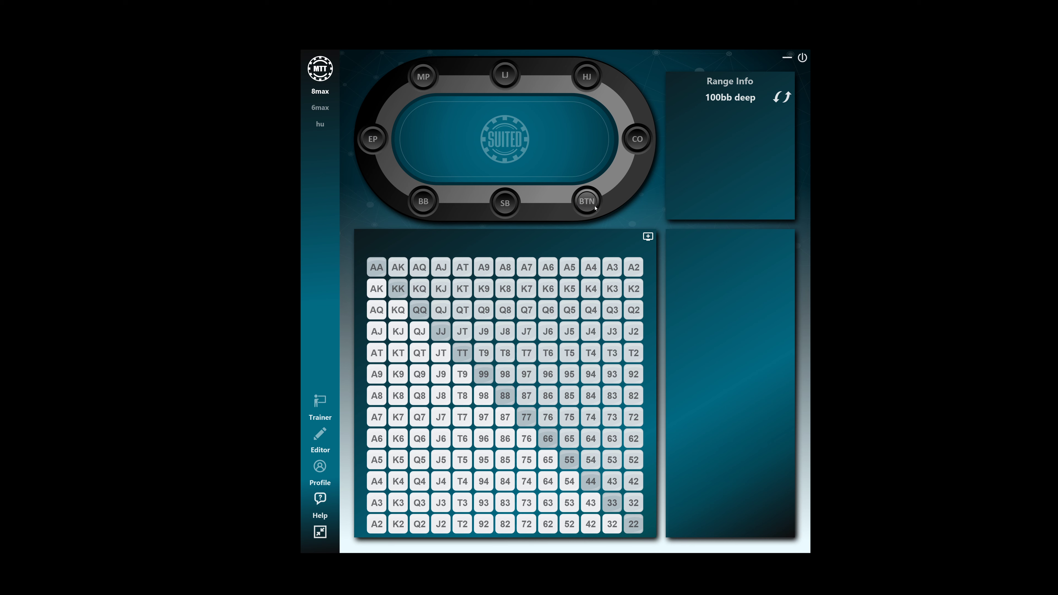
left_click(586, 201)
left_click(776, 97)
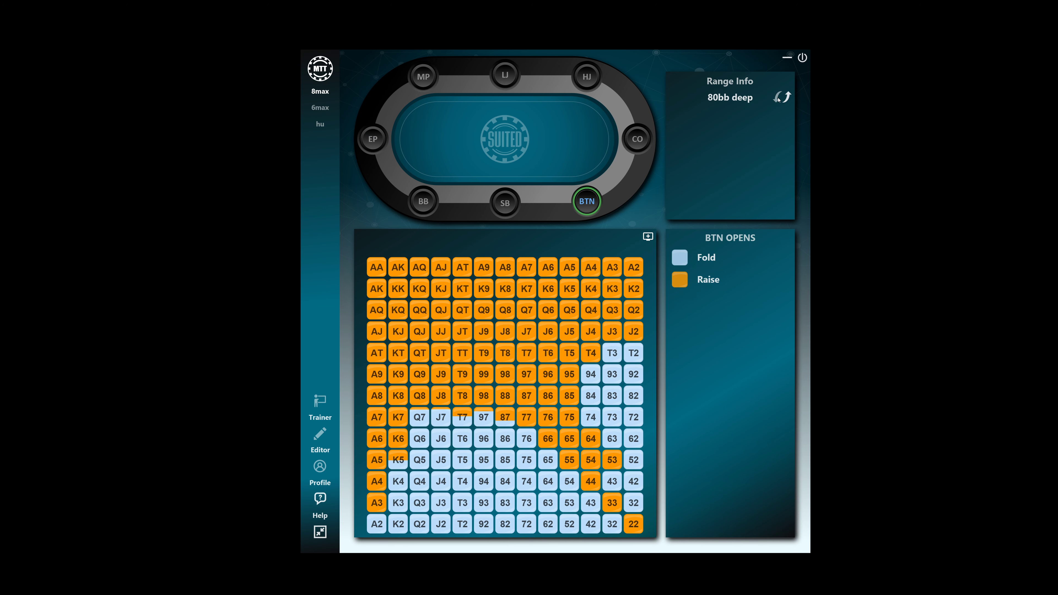
left_click(776, 97)
left_click(760, 146)
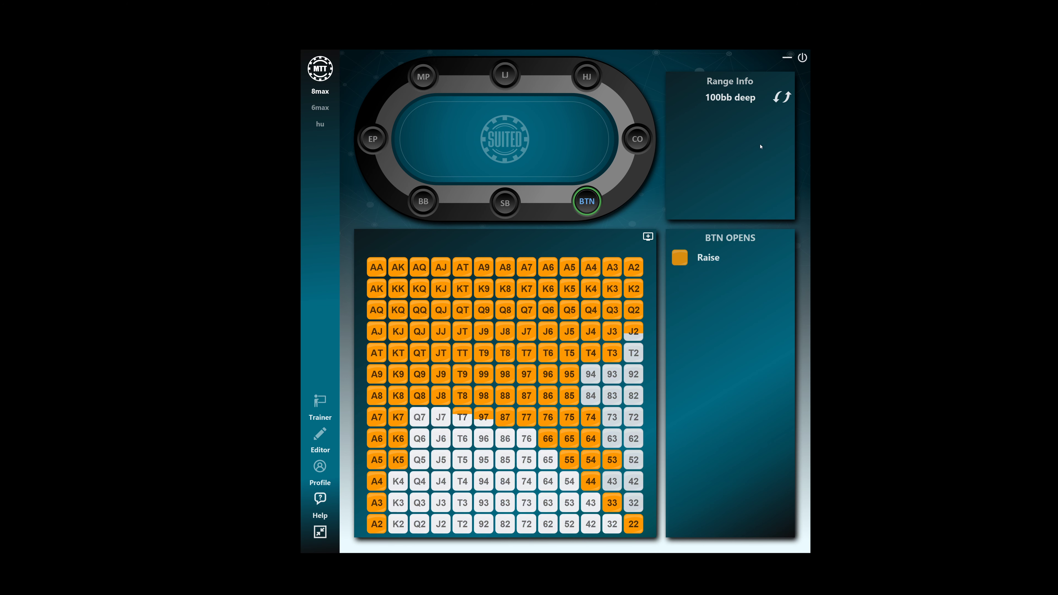
Switch the displayed 100bb opening range to EP and back to BTN.
left_click(756, 163)
left_click(753, 177)
scroll(542, 150, "down", 6)
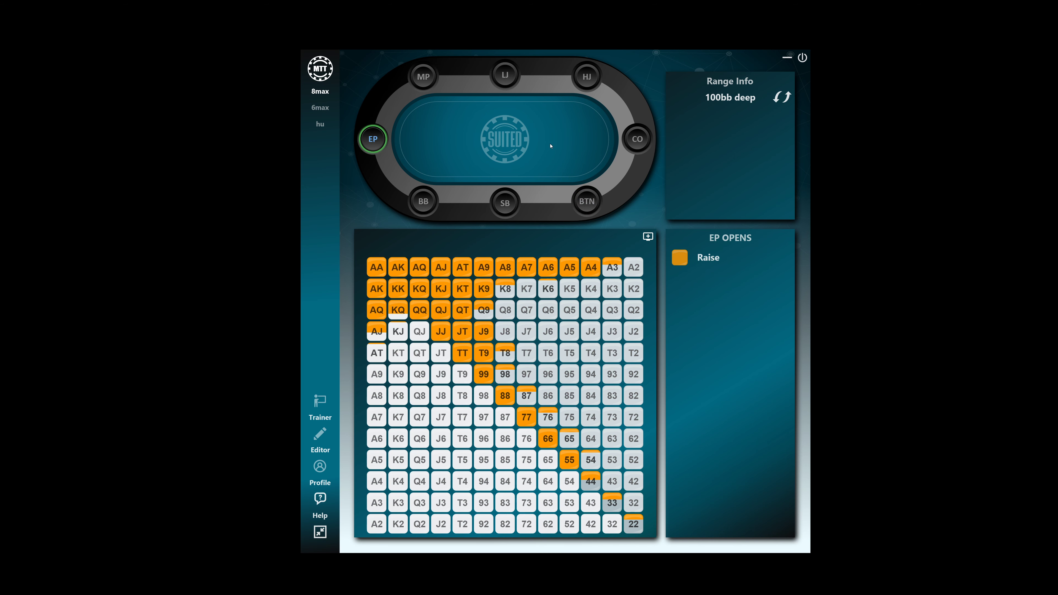
scroll(552, 150, "down", 2)
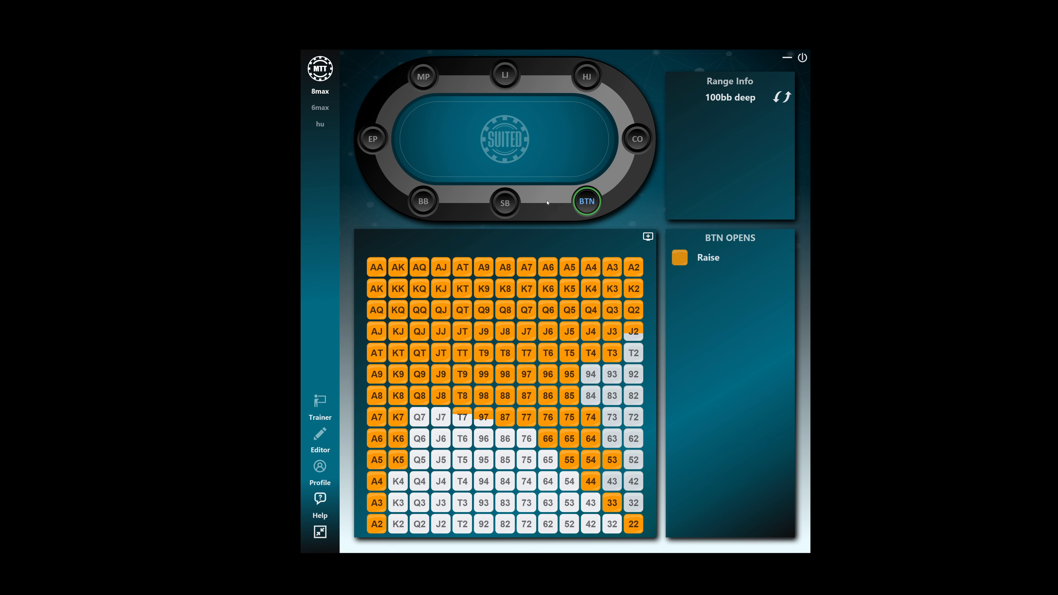
Show the BTN range against an EP raise again, isolate its 3bet hands and clear the spot.
left_click(373, 139)
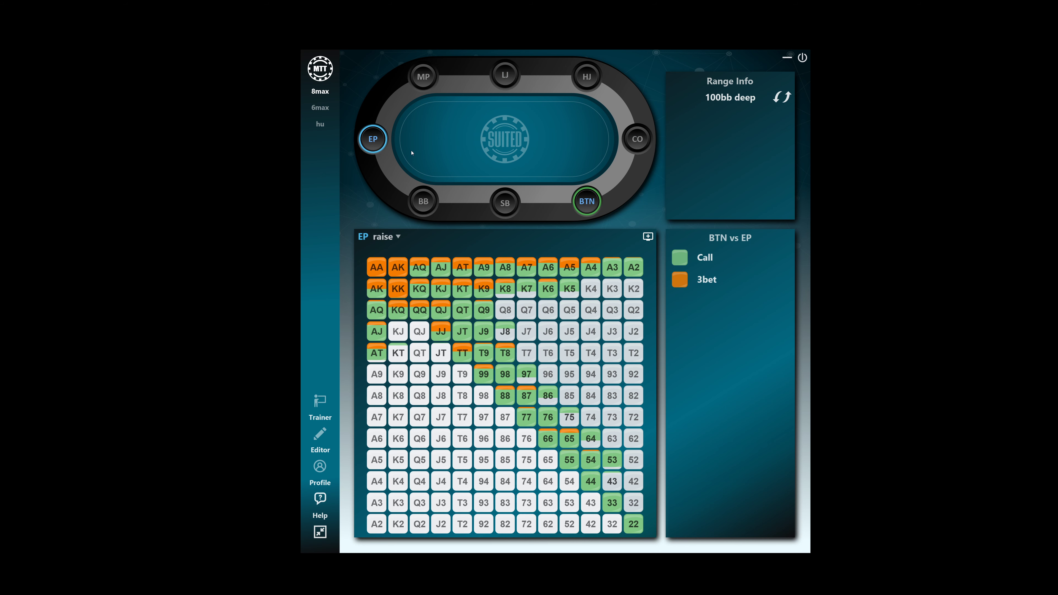
scroll(417, 154, "down", 4)
scroll(420, 157, "up", 4)
left_click(707, 279)
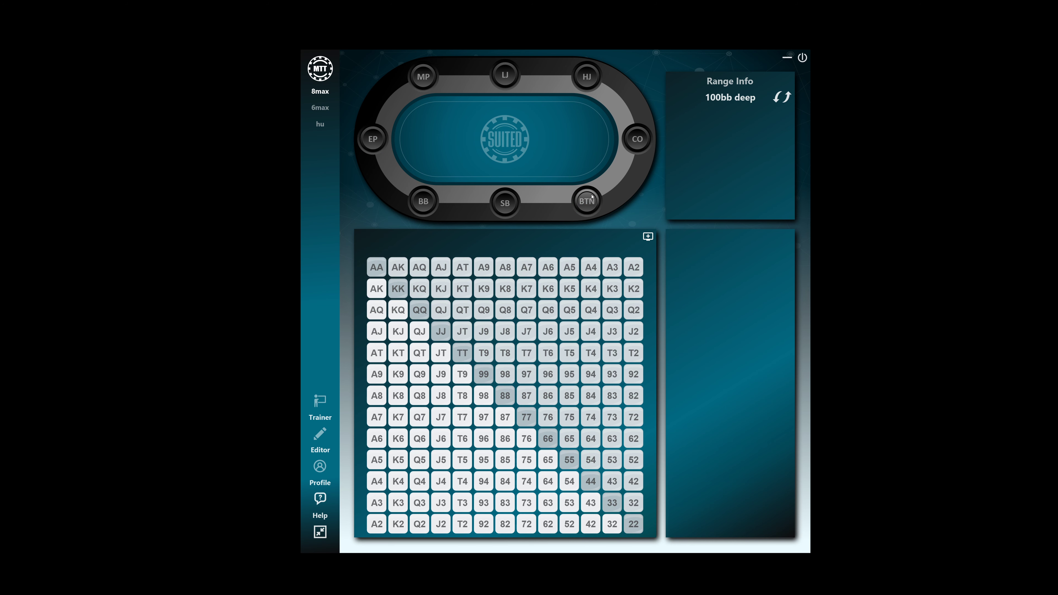
Show the BTN range against an EP raise with HJ and CO calling, check CO's action options and clear the spot.
left_click(587, 201)
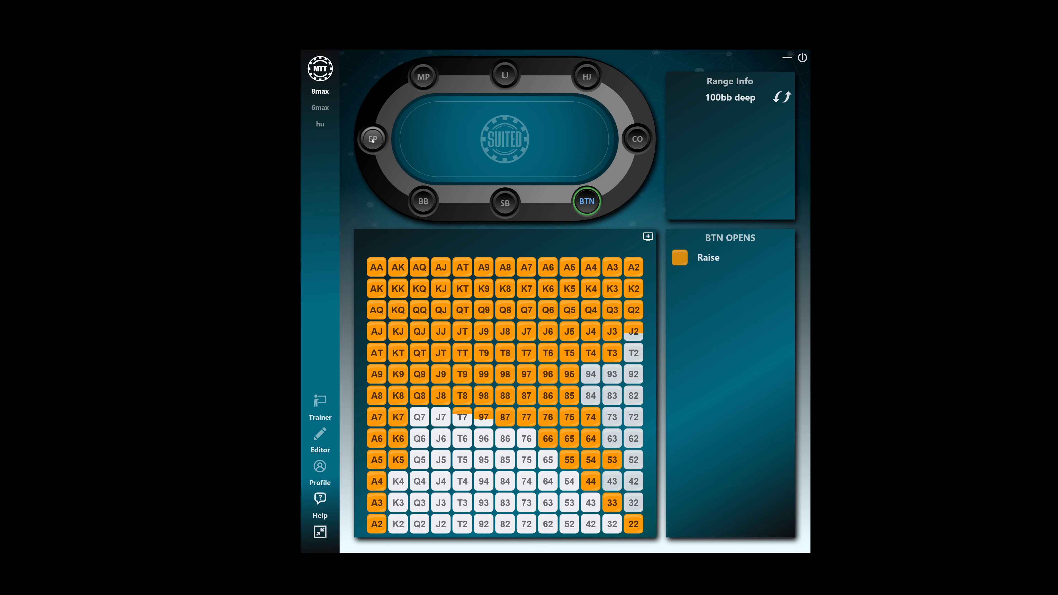
left_click(586, 76)
left_click(637, 139)
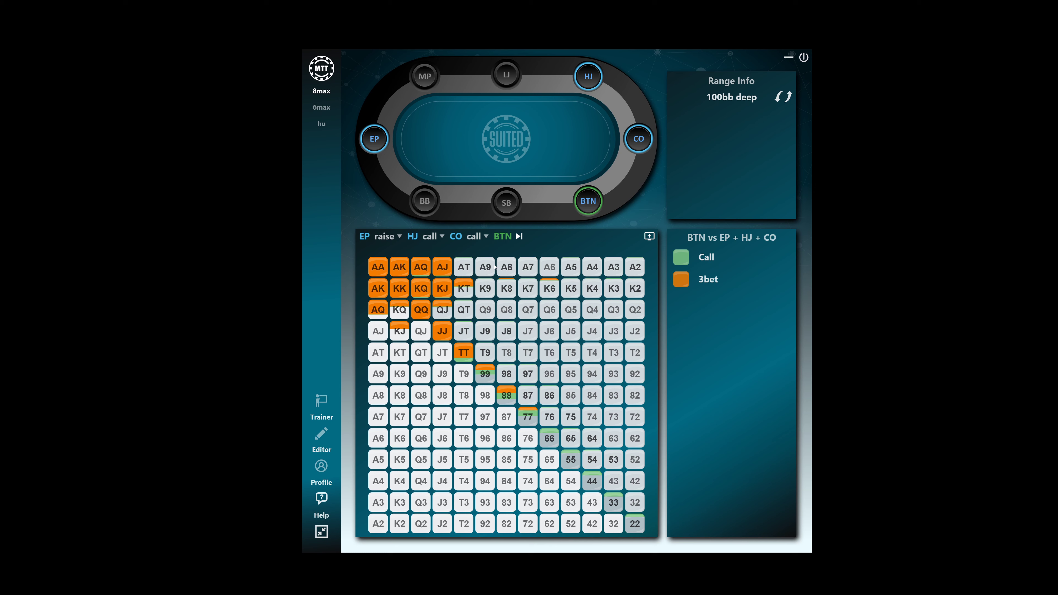
left_click(485, 241)
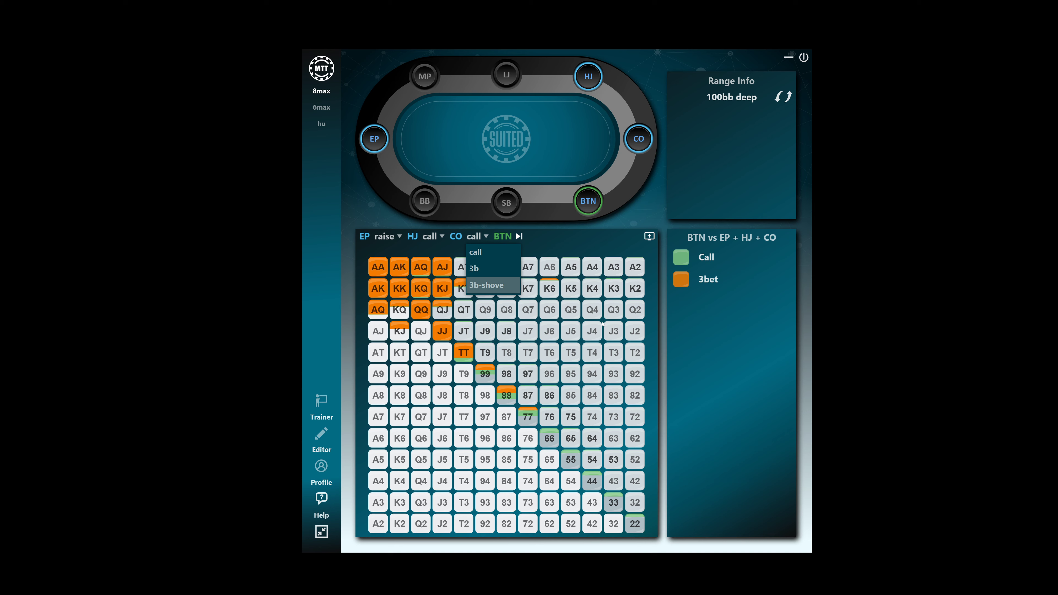
right_click(600, 334)
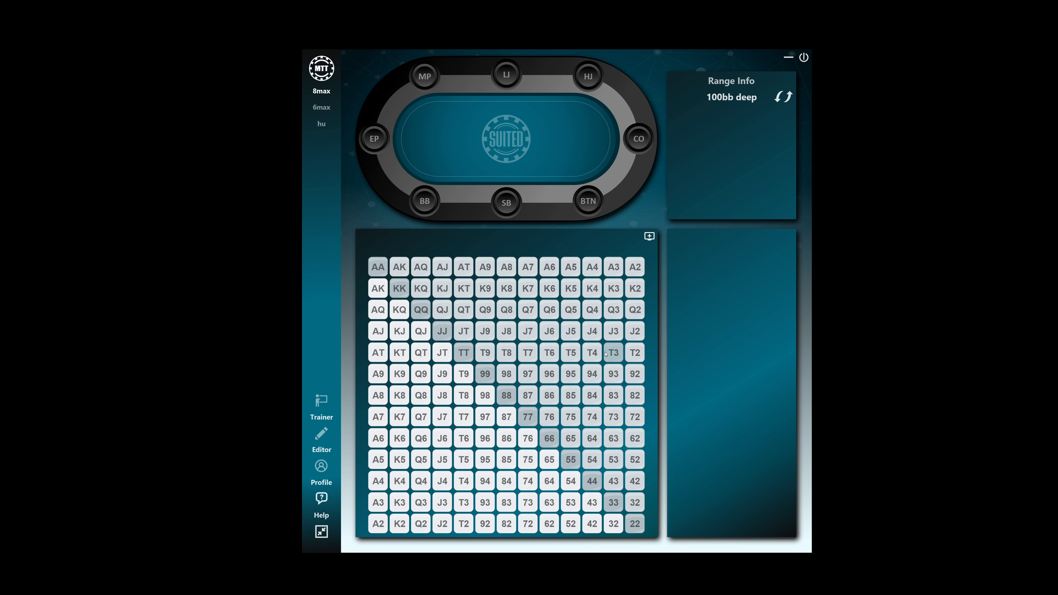